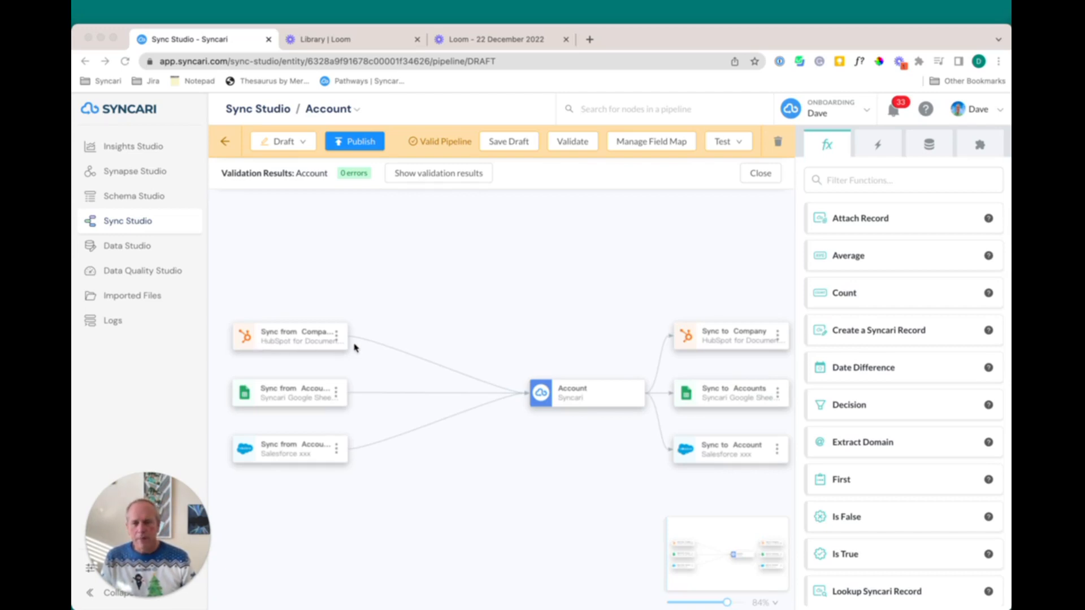
Step: Remove the connections from the HubSpot, Google Sheets and Salesforce source nodes to the Account node
left_click(397, 351)
left_click(391, 393)
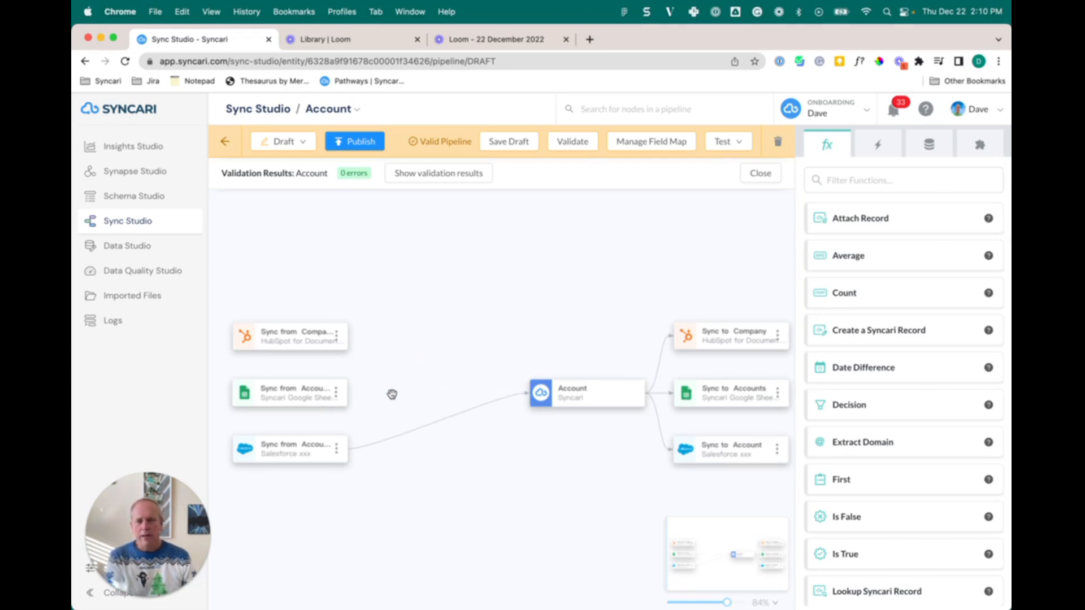
left_click(412, 431)
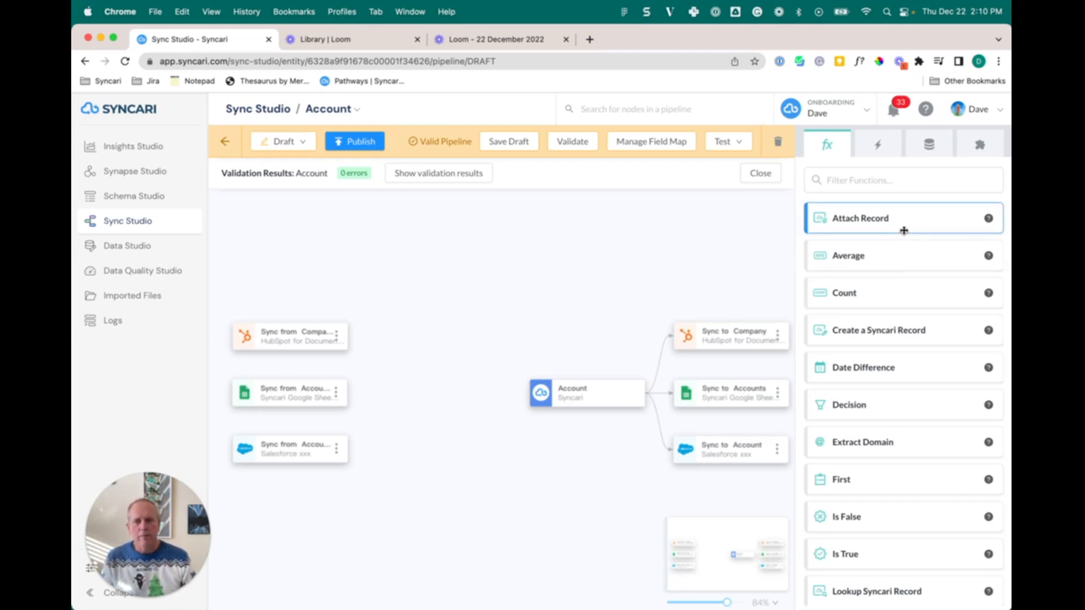
Step: Add an Attach Record function after the HubSpot Company source and connect it to the Account node
mouse_move(990, 216)
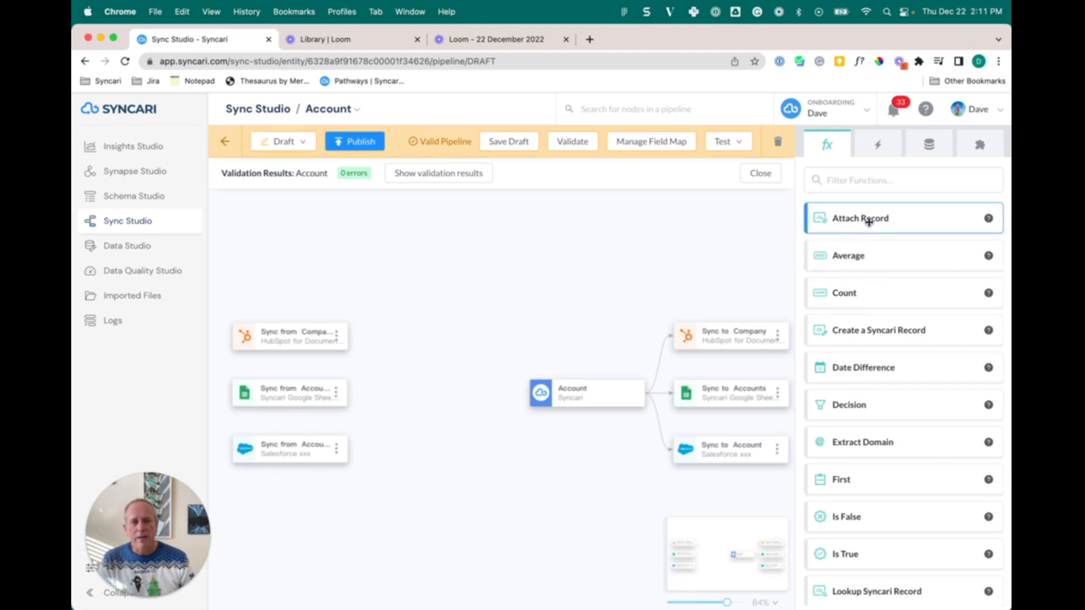
left_click_drag(879, 219, 425, 337)
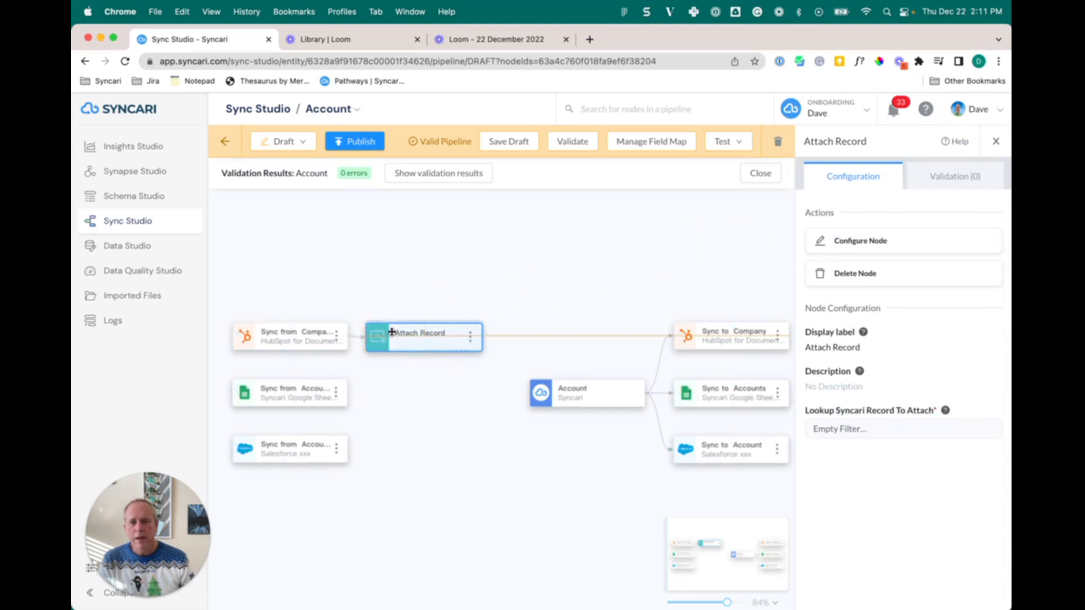
left_click_drag(483, 335, 520, 389)
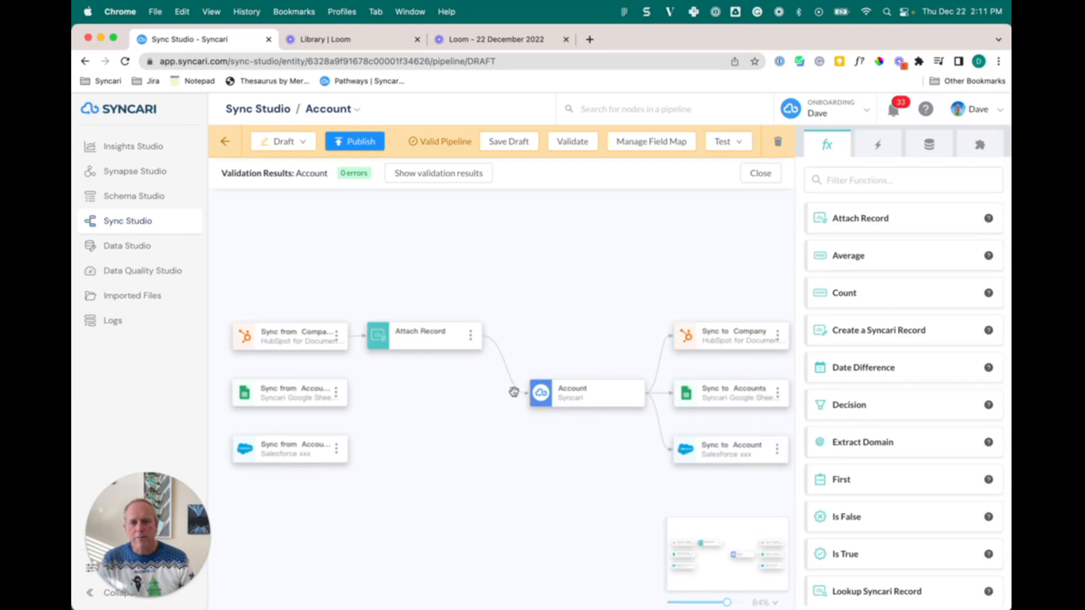
Step: Configure the HubSpot branch's Attach Record with the condition Syncari: Website Equals the Website URL data token, and save it
left_click(442, 339)
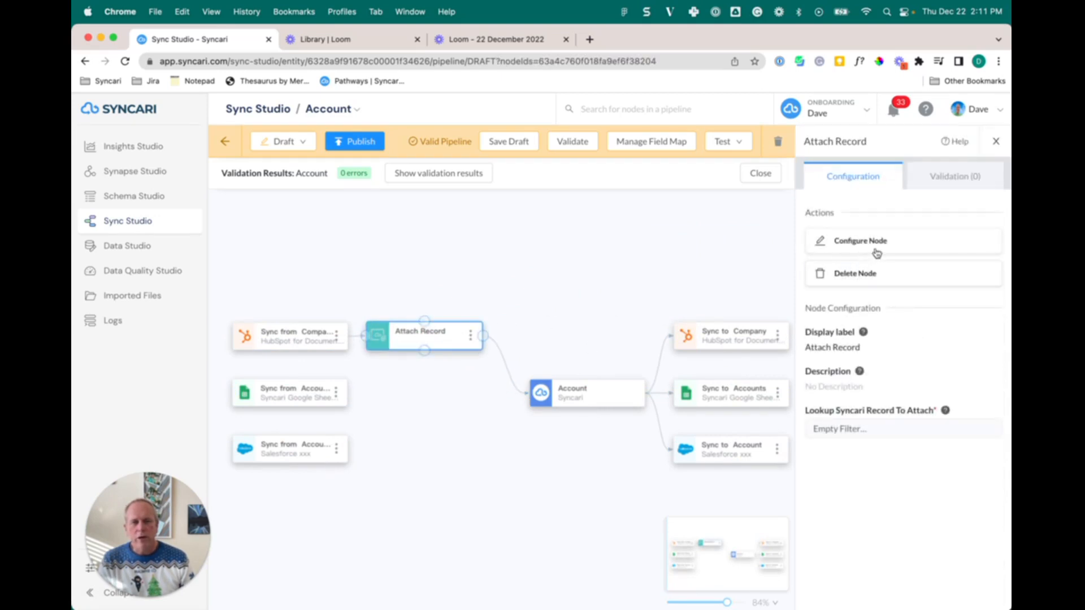
left_click(879, 243)
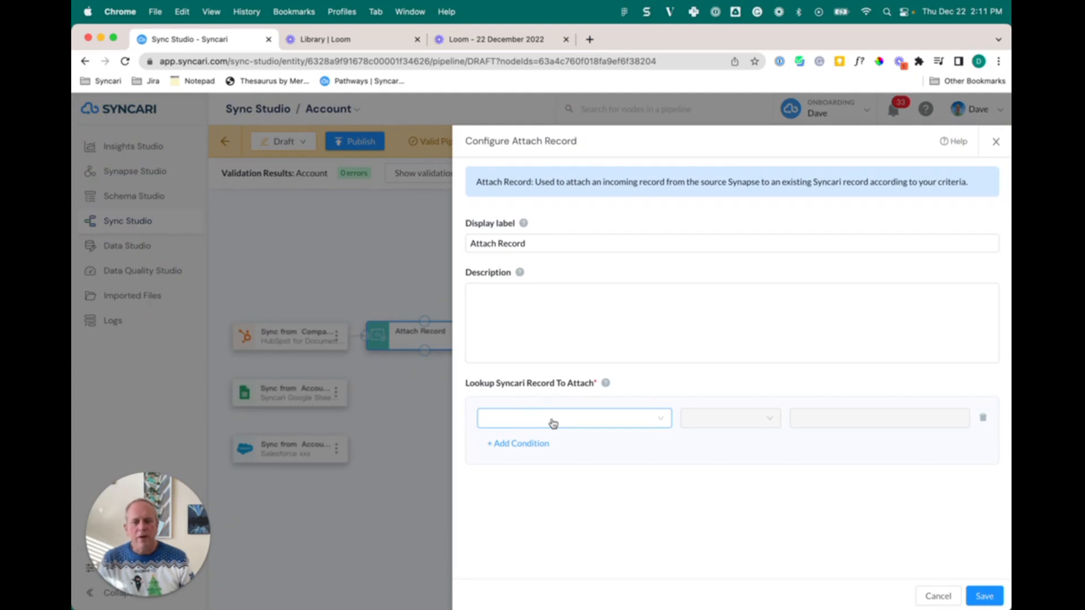
left_click(554, 423)
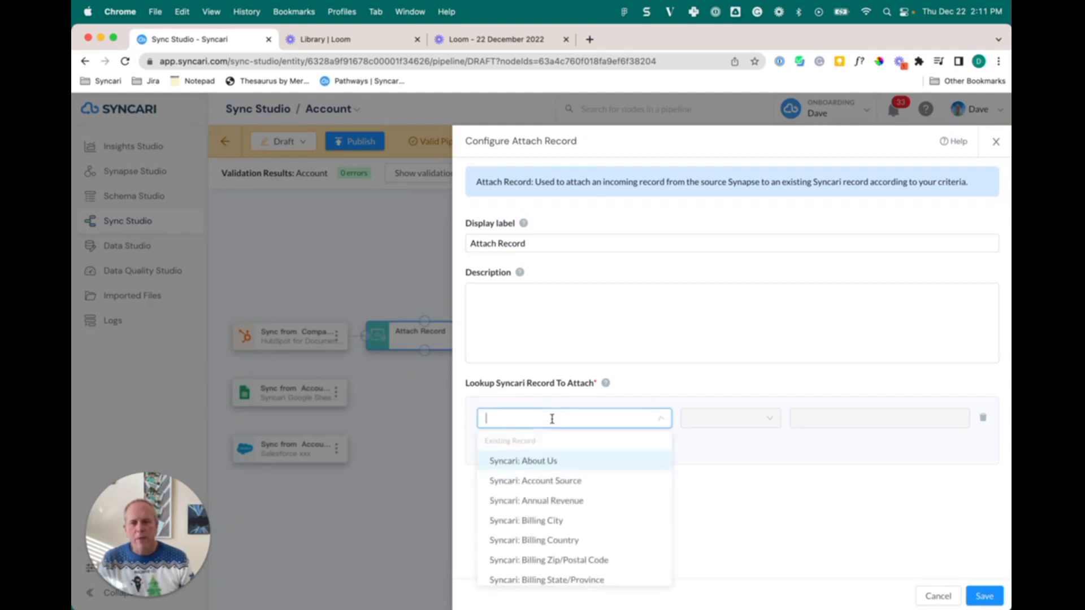
type("websi")
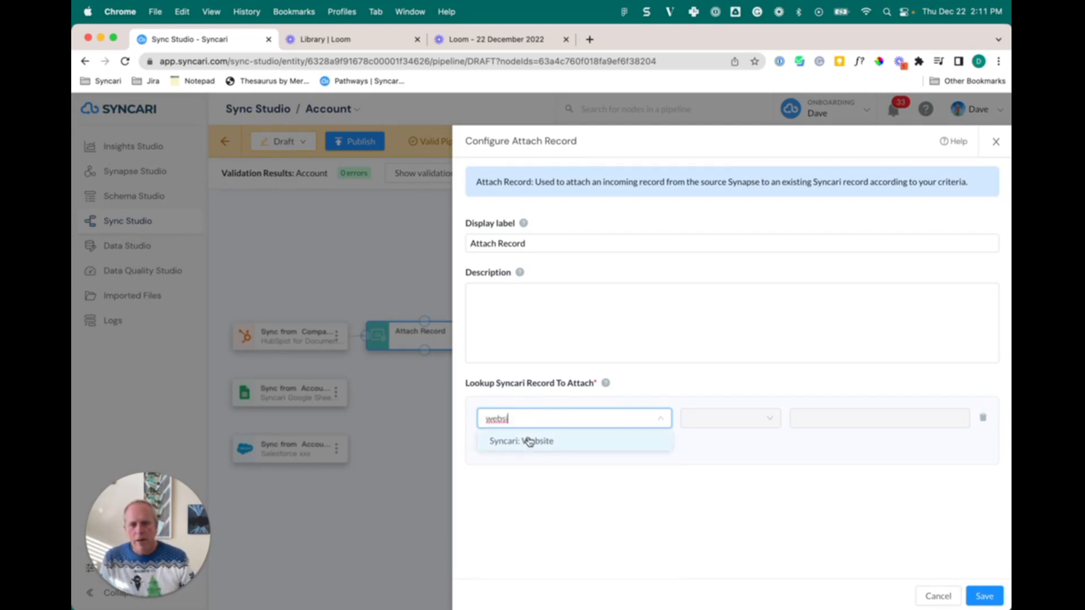
left_click(547, 440)
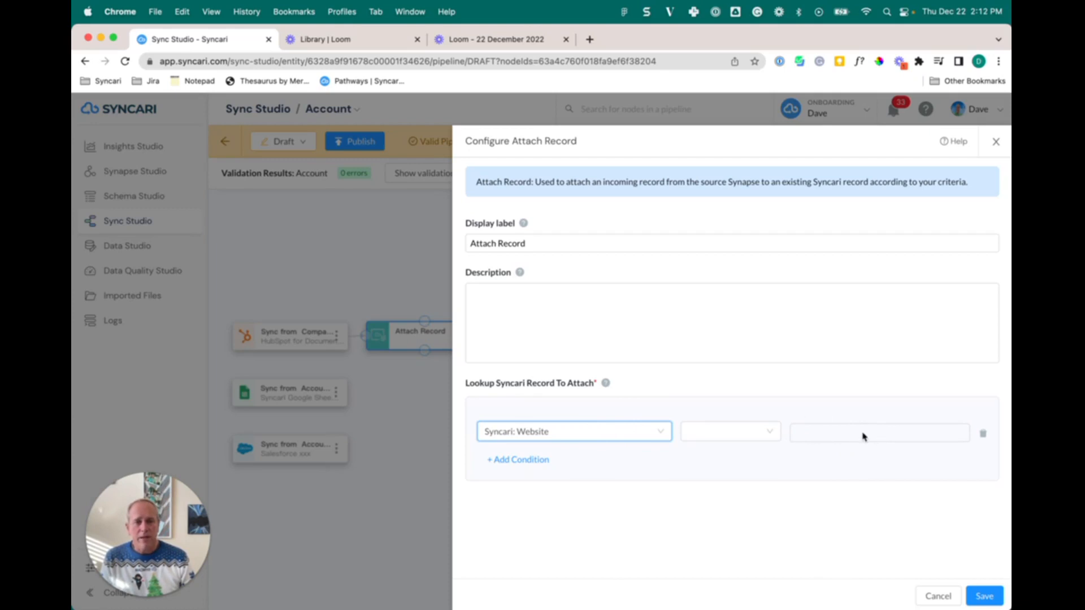
left_click(773, 438)
left_click(719, 475)
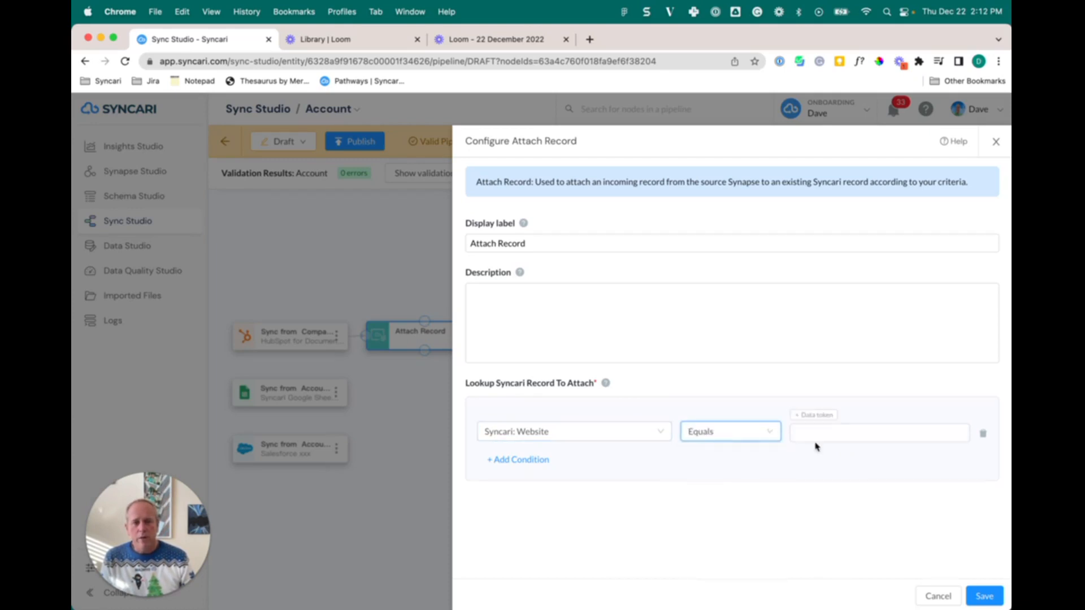
left_click(822, 418)
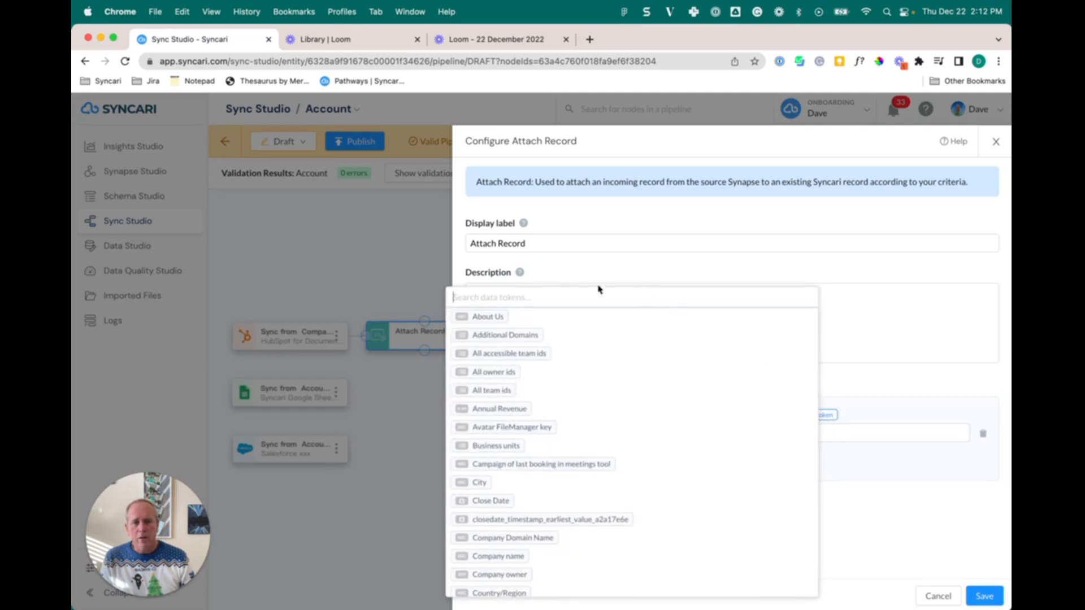
type("websi")
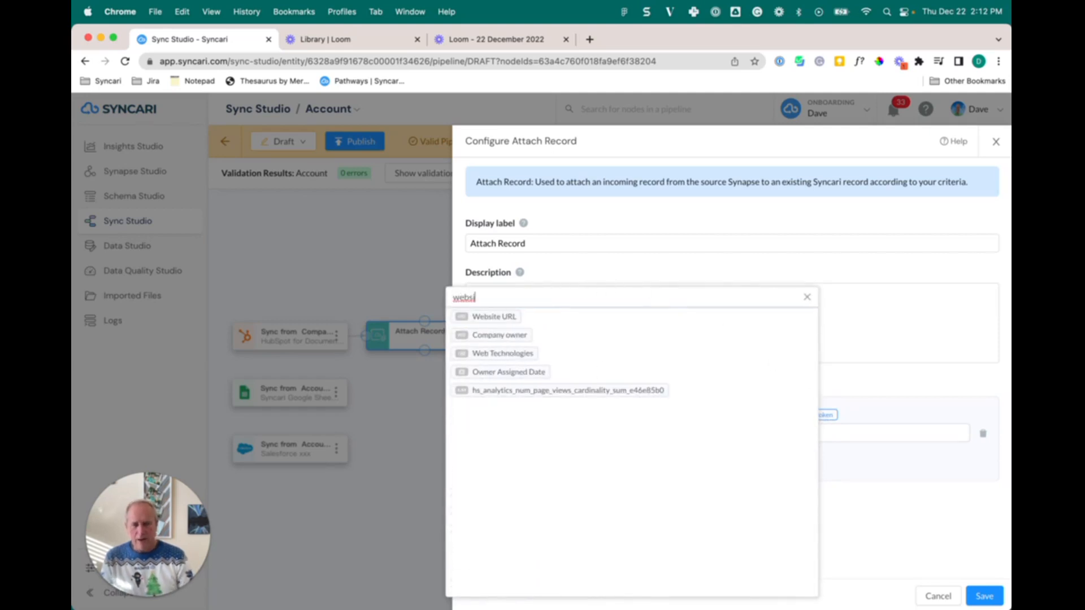
left_click(511, 318)
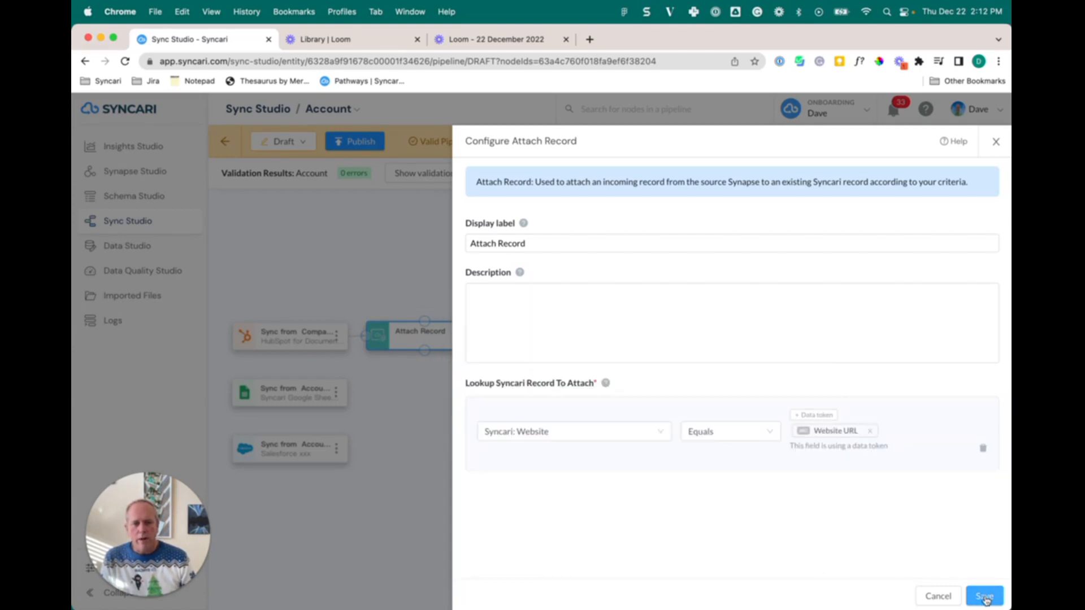
left_click(985, 598)
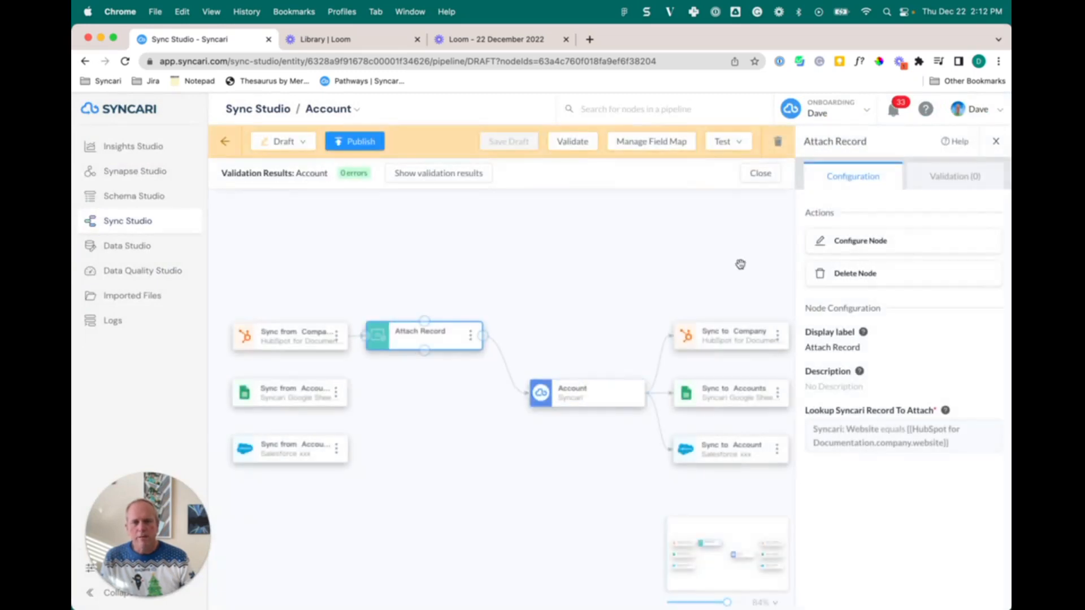
Step: Add a second Attach Record function after the Google Sheets source and connect it to the Account node
left_click(995, 142)
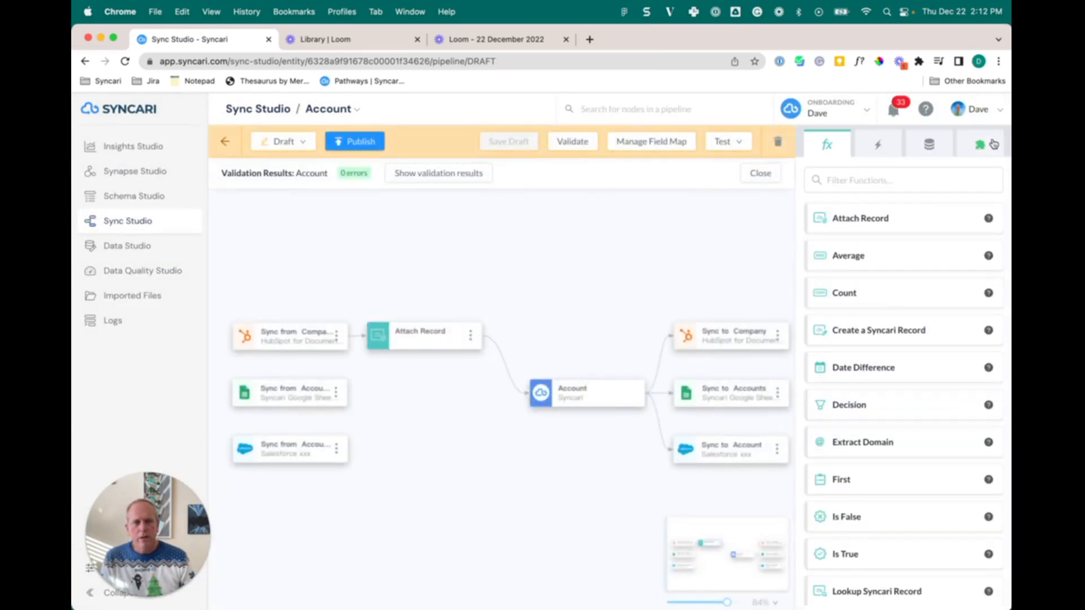
left_click_drag(825, 218, 417, 395)
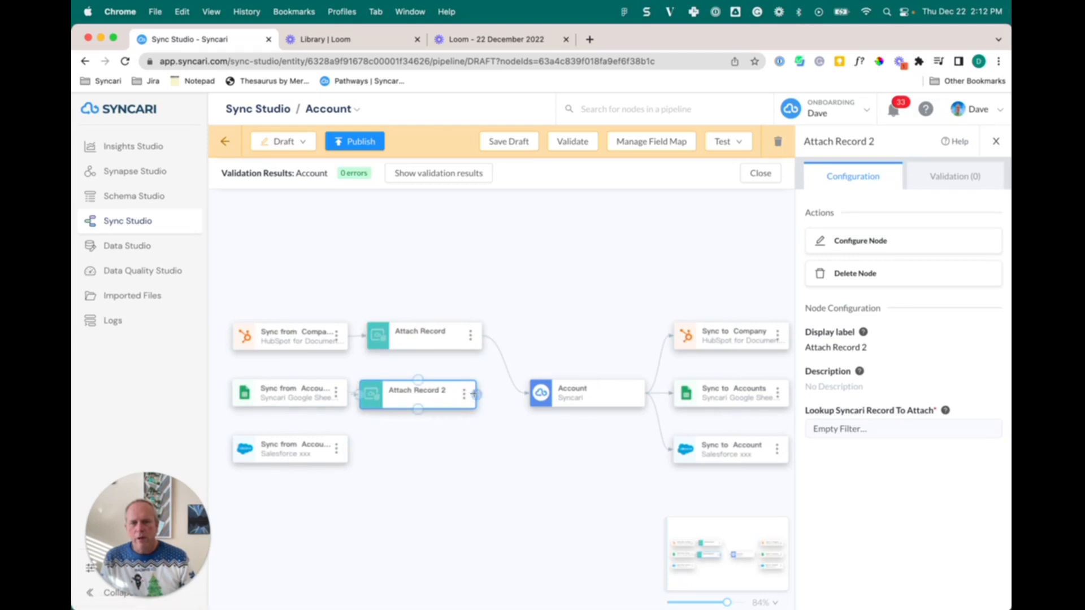
left_click_drag(475, 394, 531, 394)
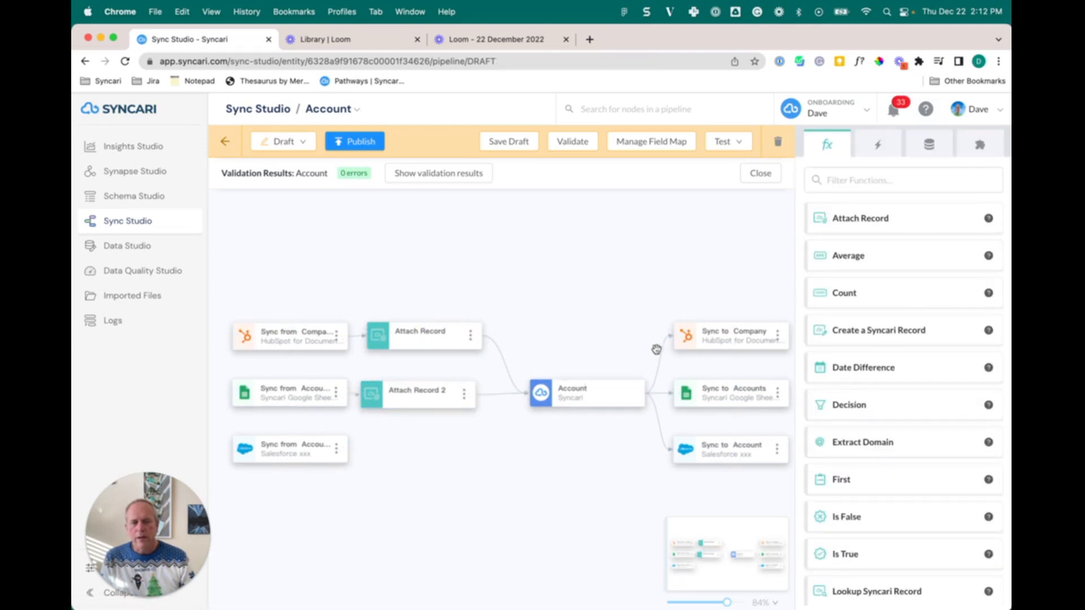
Step: Configure the Google Sheets branch's Attach Record with the condition Syncari: Website Equals the Website data token, and save it
left_click(431, 401)
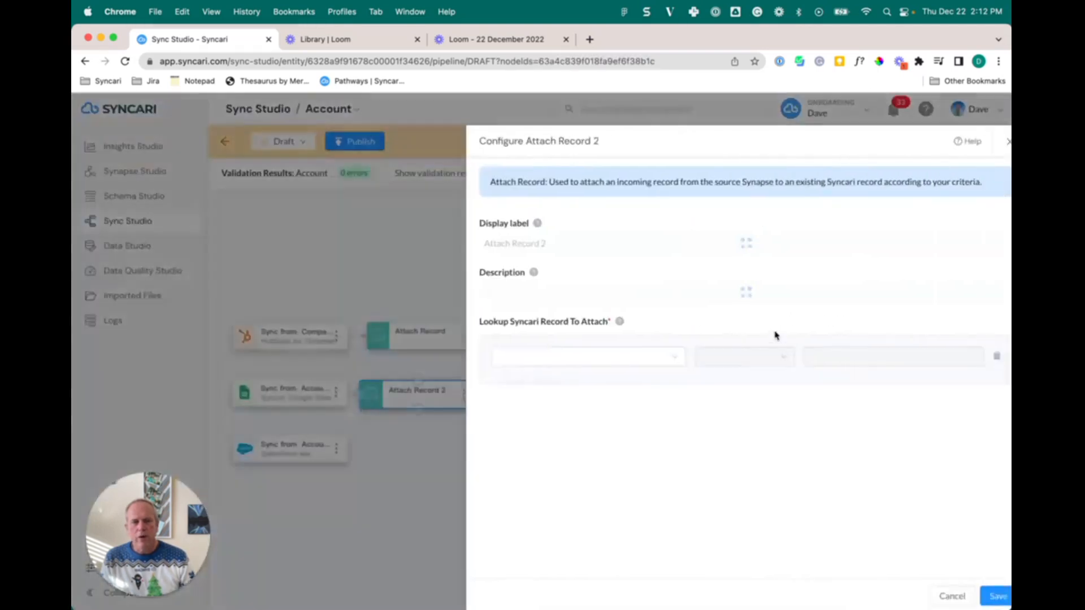
left_click(555, 419)
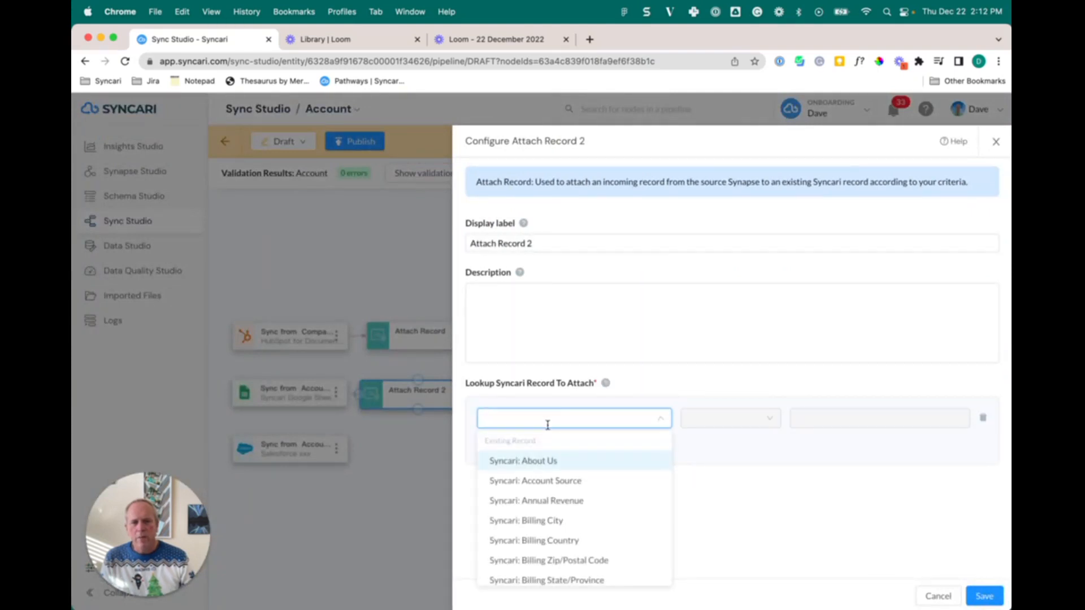
type("web")
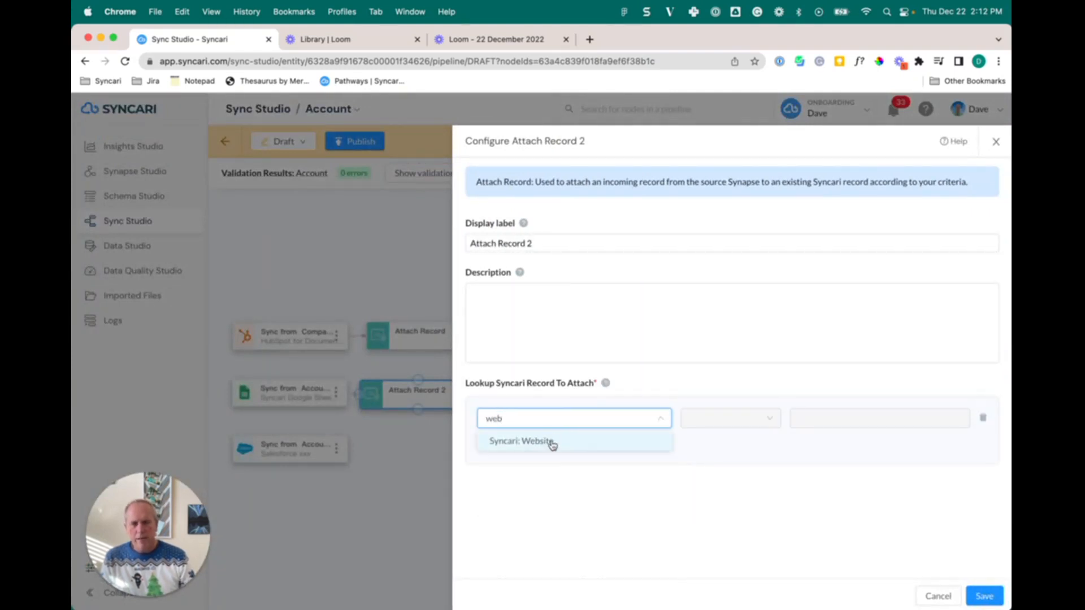
left_click(556, 447)
left_click(691, 430)
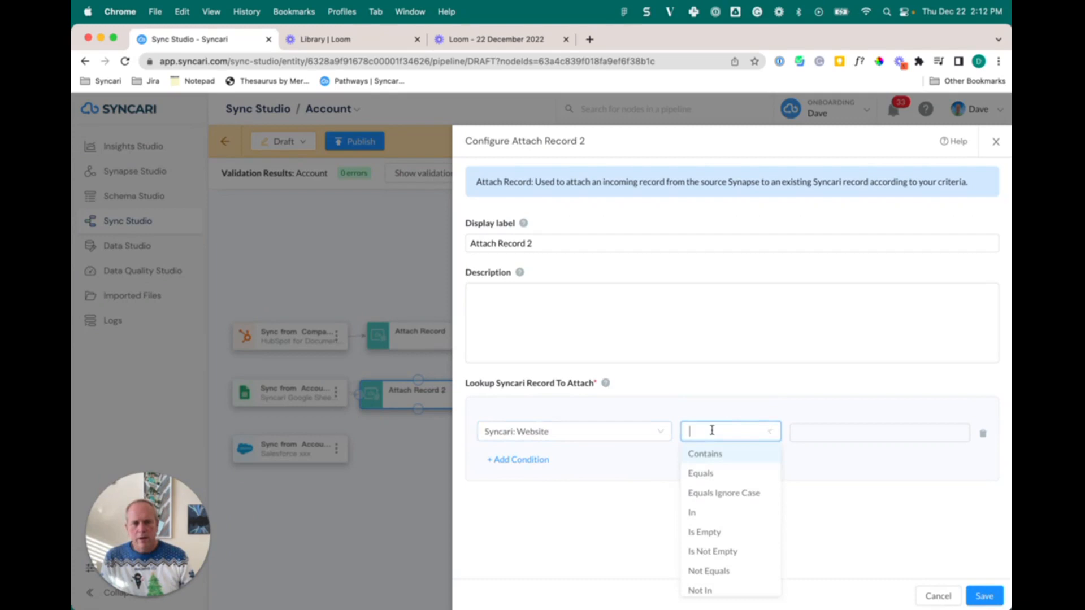
left_click(717, 475)
left_click(823, 417)
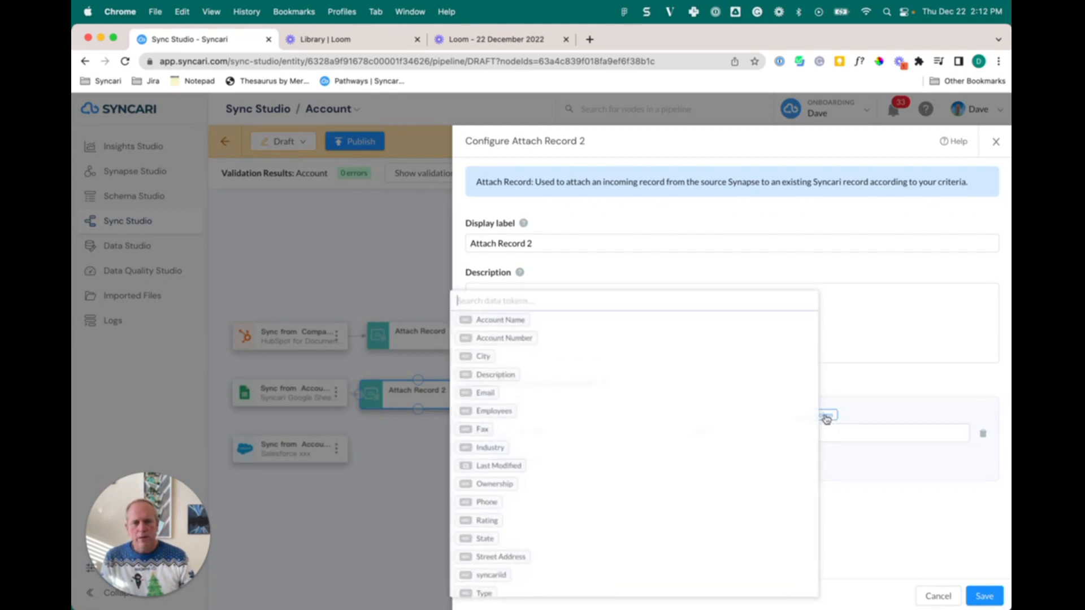
type("we")
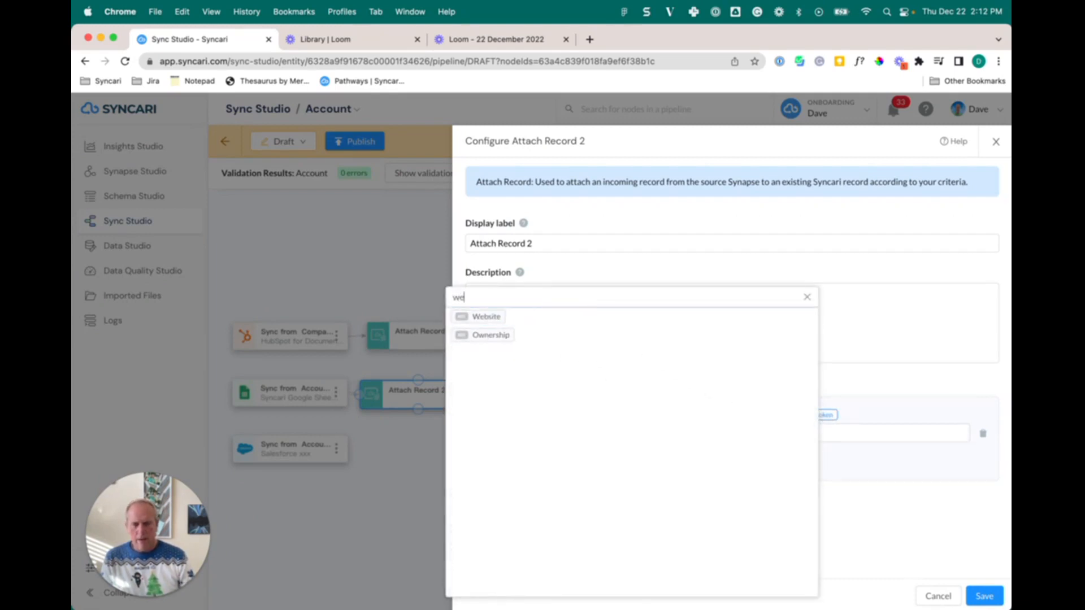
left_click(484, 316)
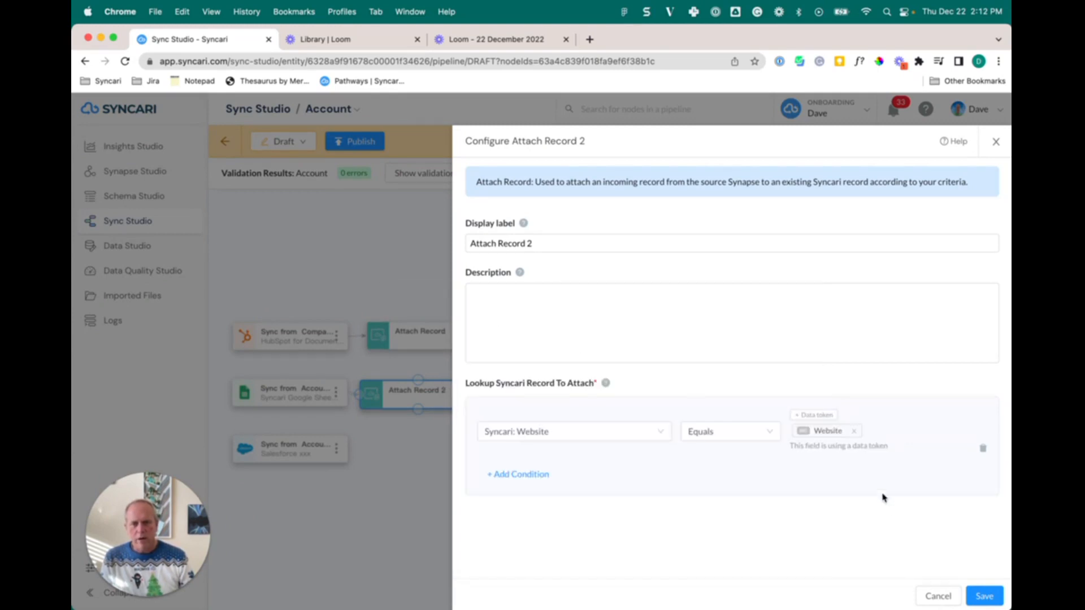
left_click(983, 595)
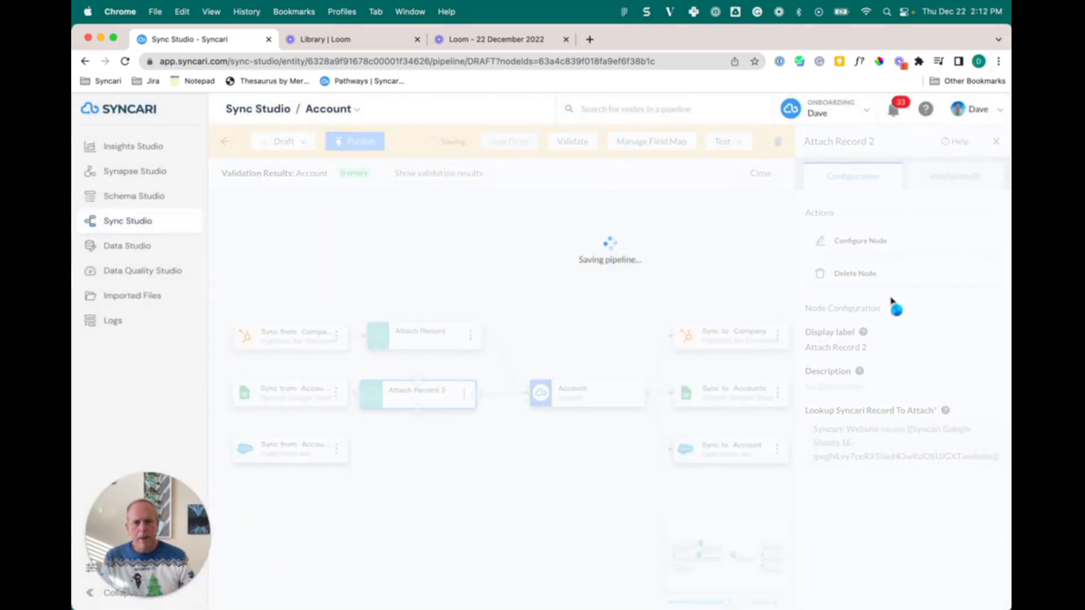
Step: Add a third Attach Record function and connect it between the Salesforce source and the Account node
left_click(997, 142)
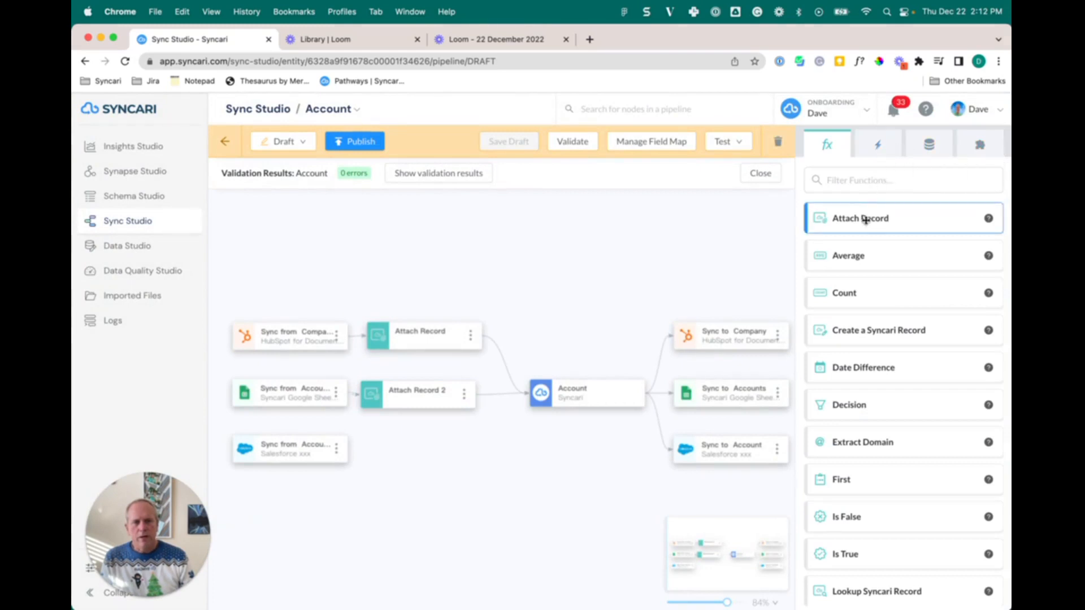
left_click_drag(865, 220, 426, 450)
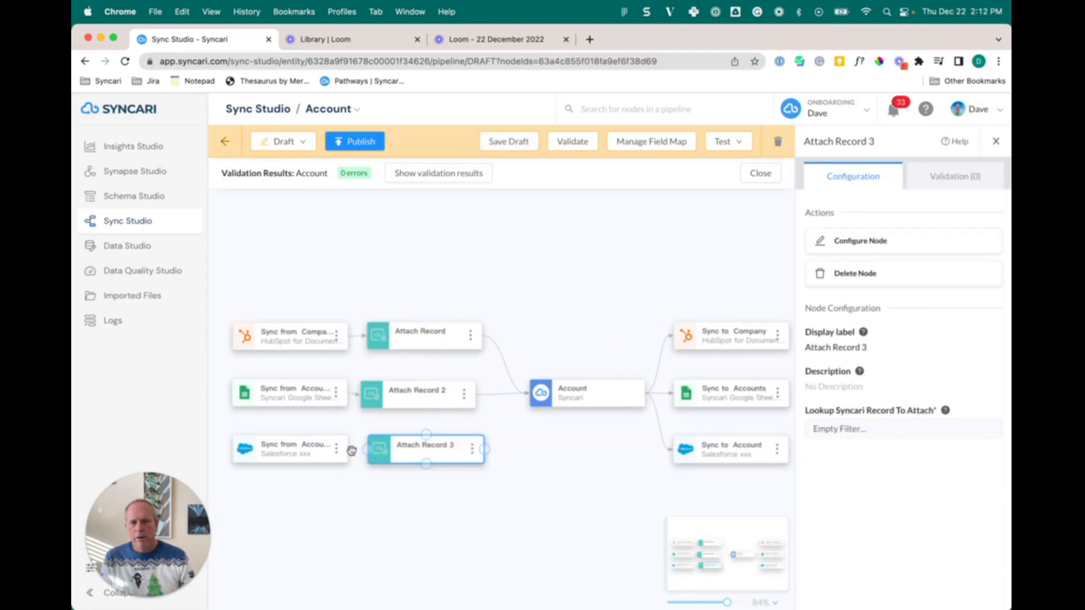
left_click_drag(343, 449, 417, 451)
left_click(478, 451)
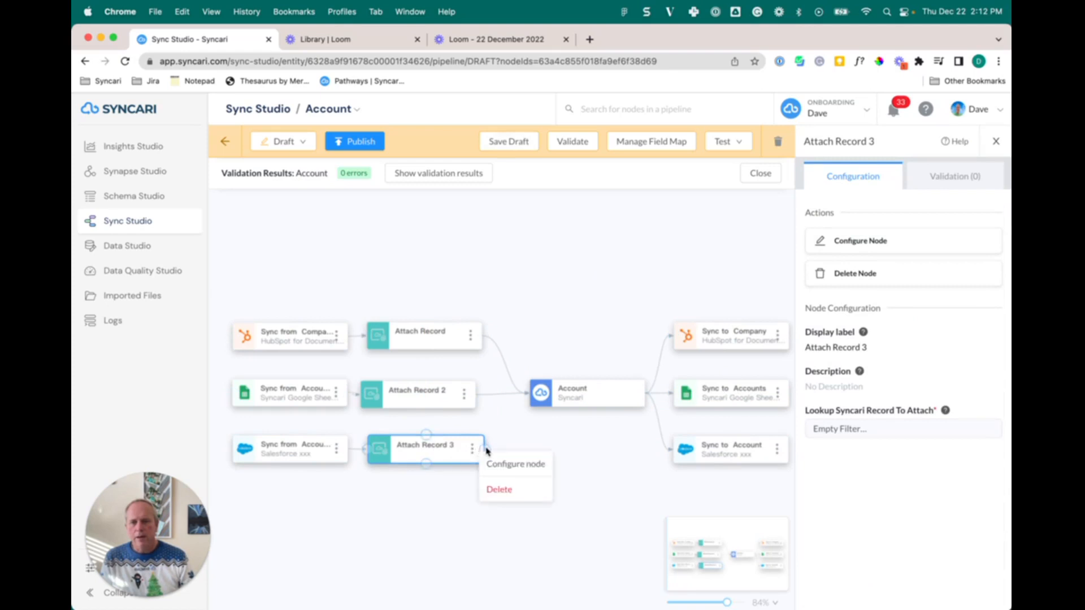
key("super+a")
left_click(505, 431)
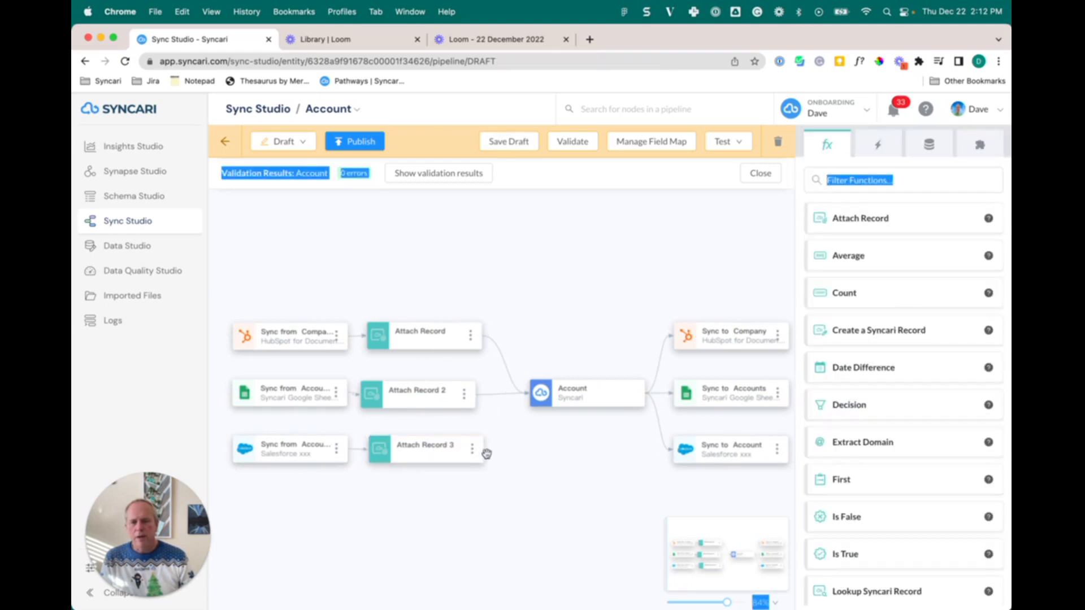
left_click_drag(495, 436, 528, 392)
Step: Configure the Salesforce branch's Attach Record with the condition Syncari: Website Equals the Website data token, and save it
left_click(425, 450)
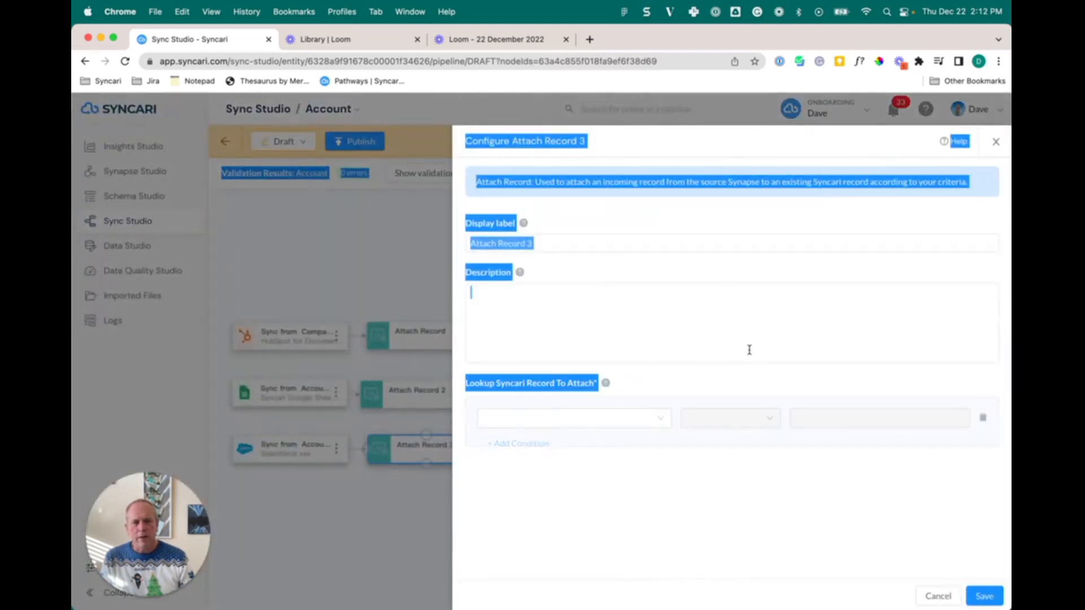
left_click(598, 417)
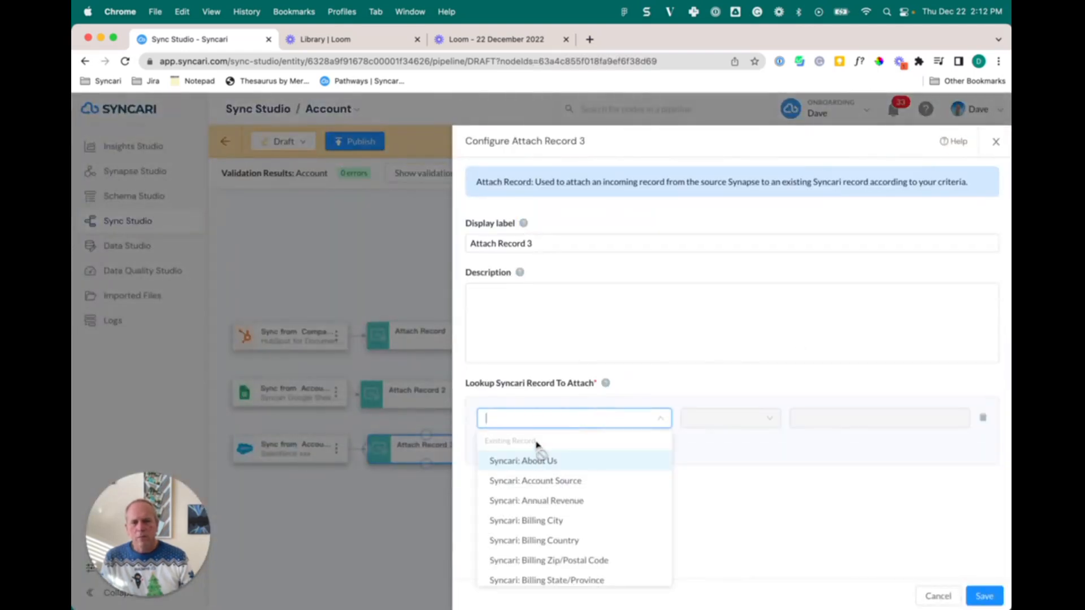
type("webs")
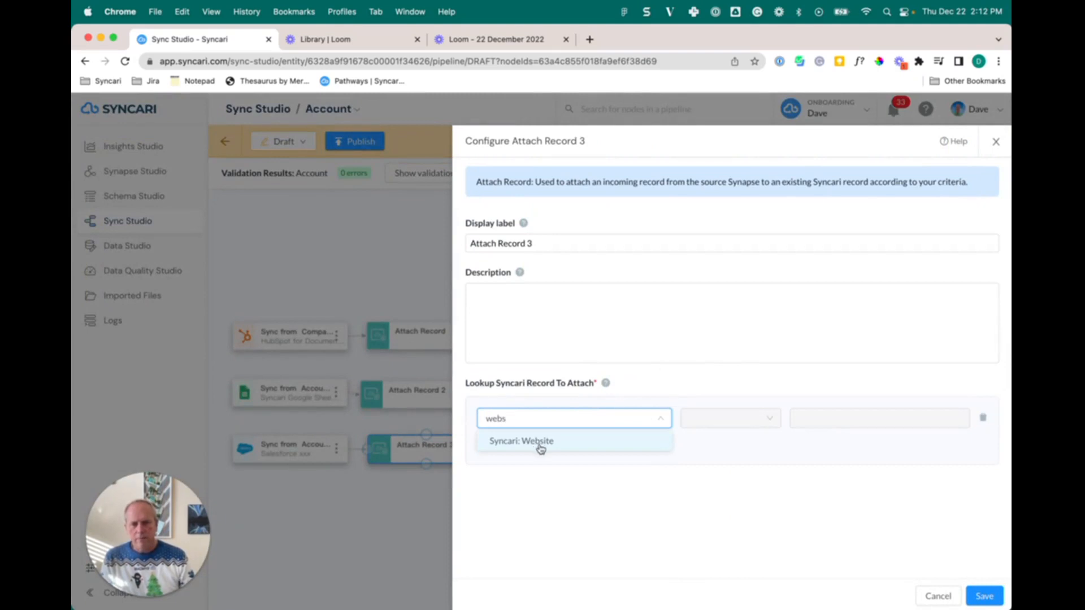
left_click(539, 447)
left_click(728, 432)
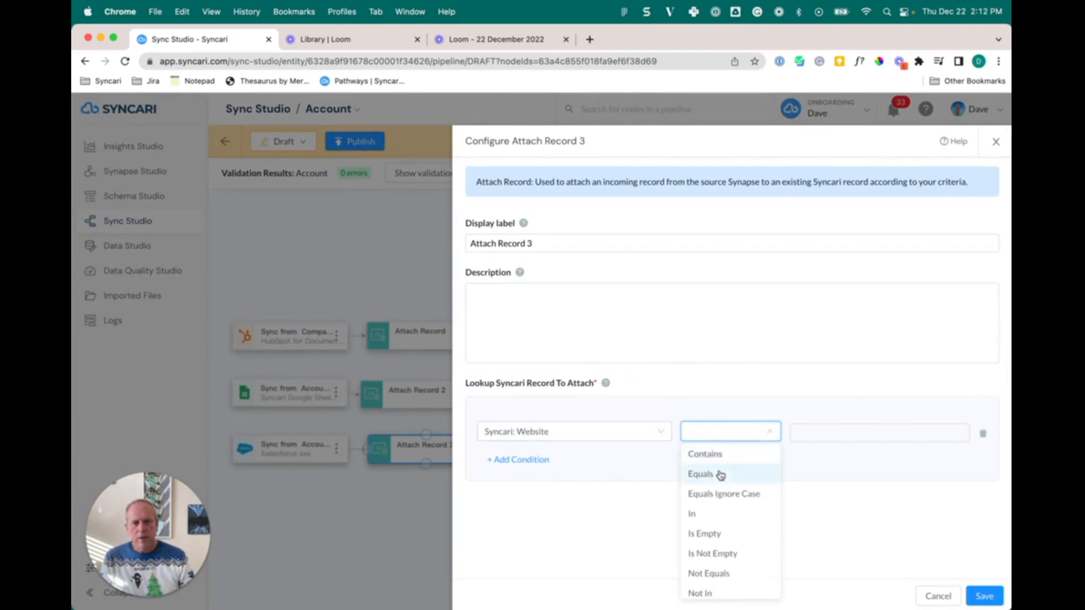
left_click(720, 475)
left_click(823, 416)
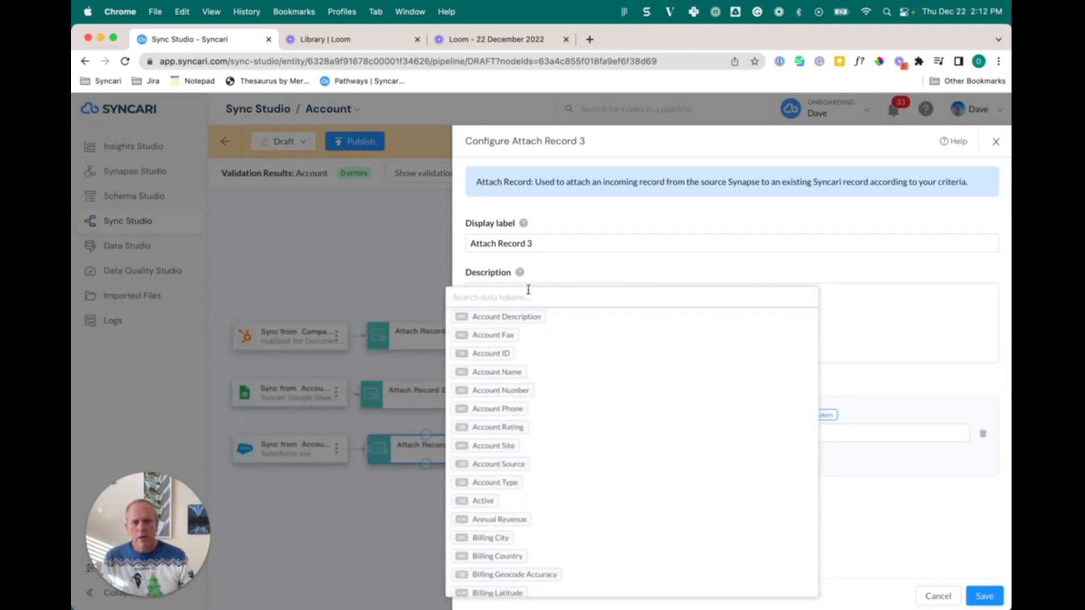
type("webs")
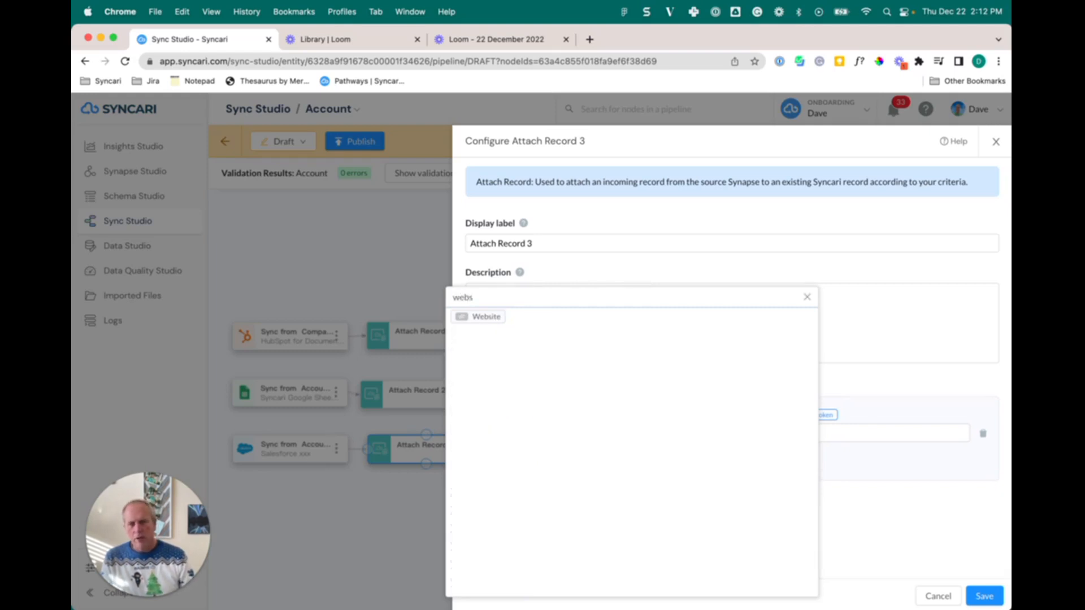
left_click(486, 317)
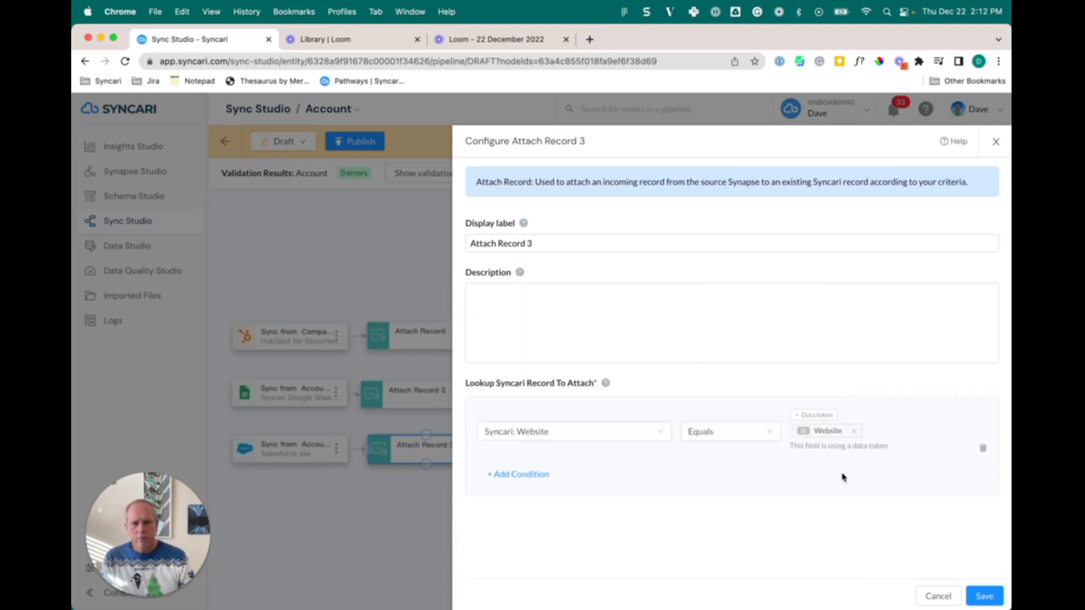
left_click(984, 597)
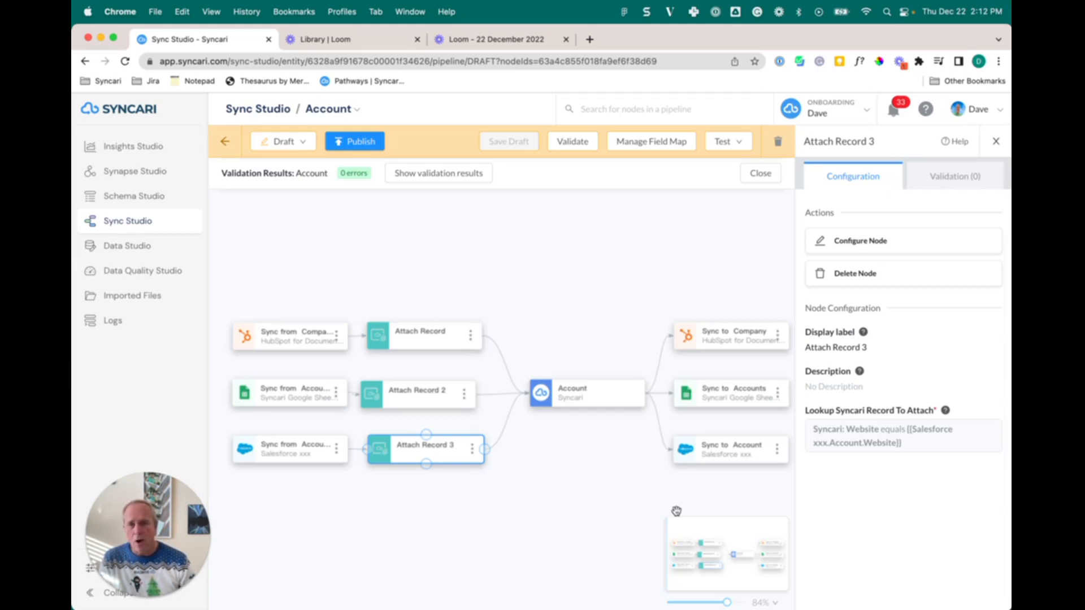
Step: Validate the draft Account pipeline
left_click(572, 142)
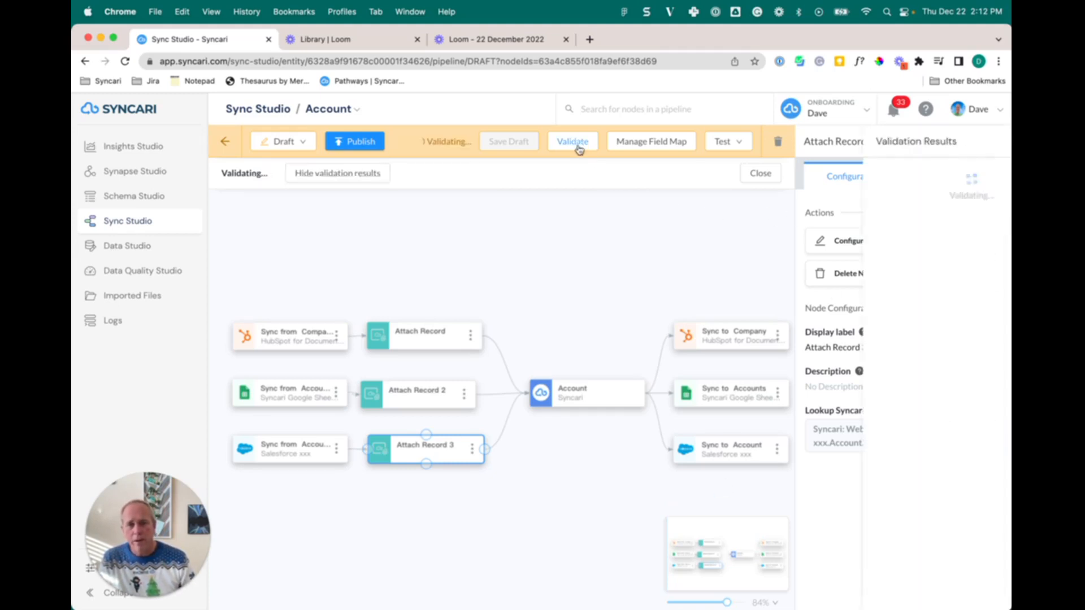